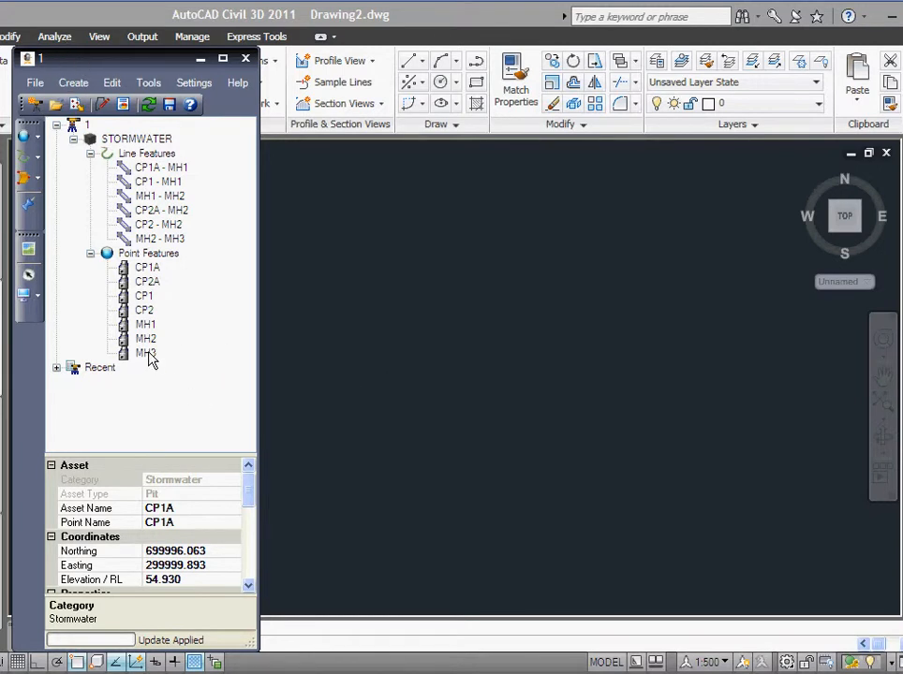
Step: Choose Tables from the Create menu of the STORMWATER asset panel
click(72, 83)
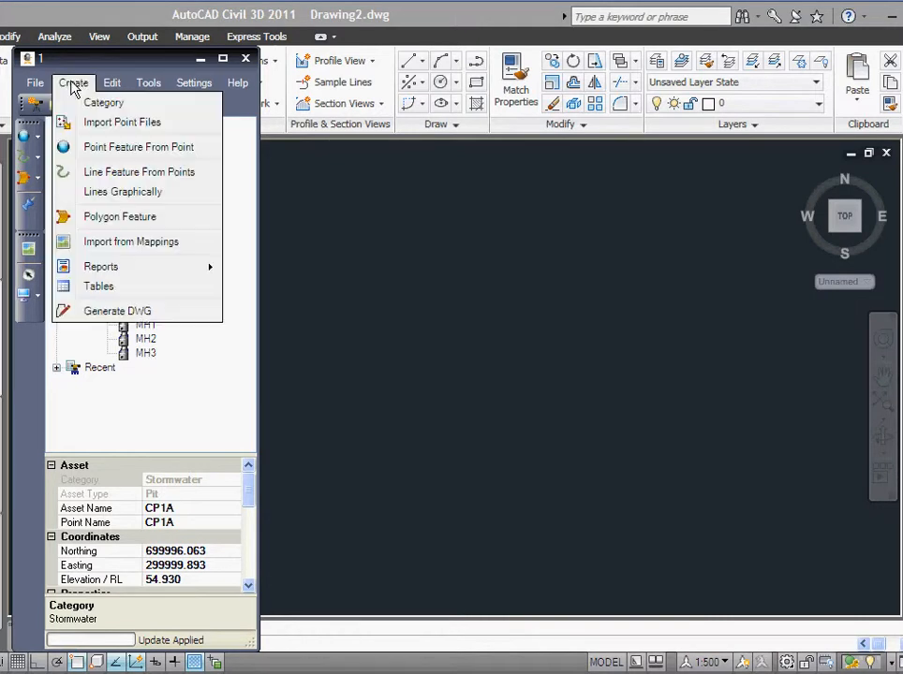
click(99, 288)
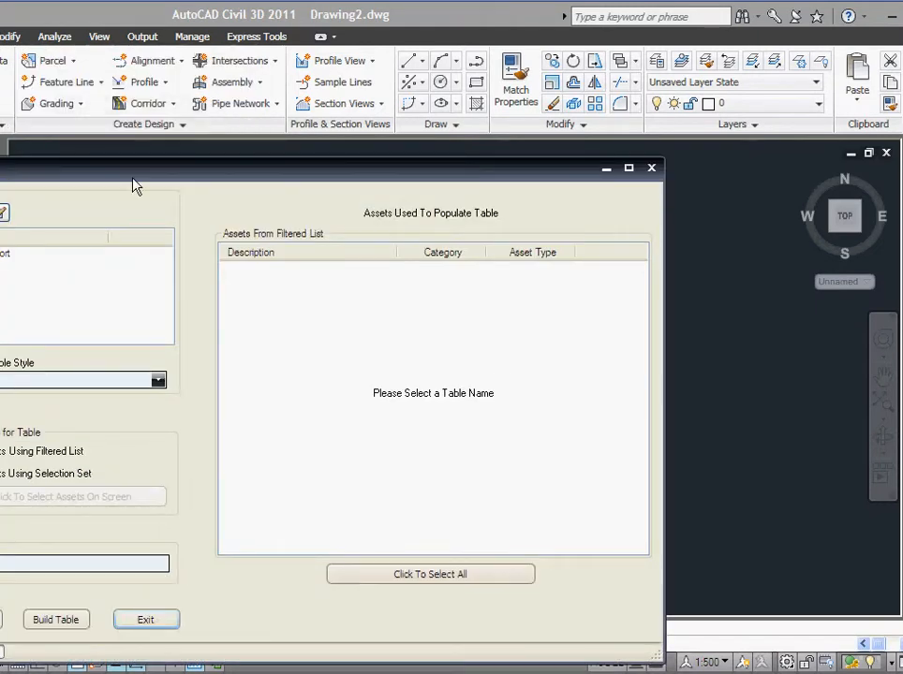
drag(134, 186, 312, 115)
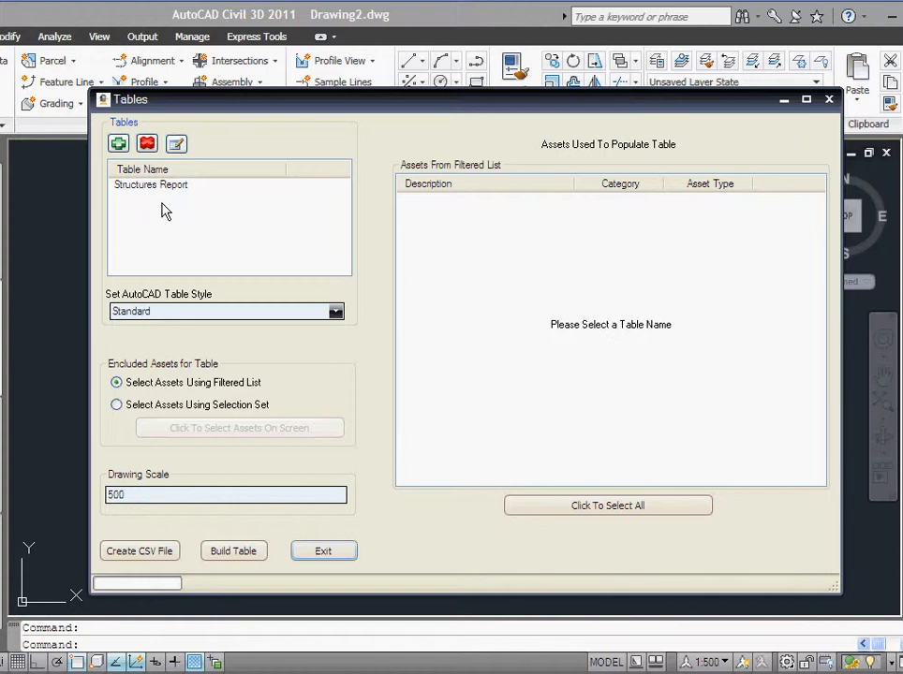
click(336, 312)
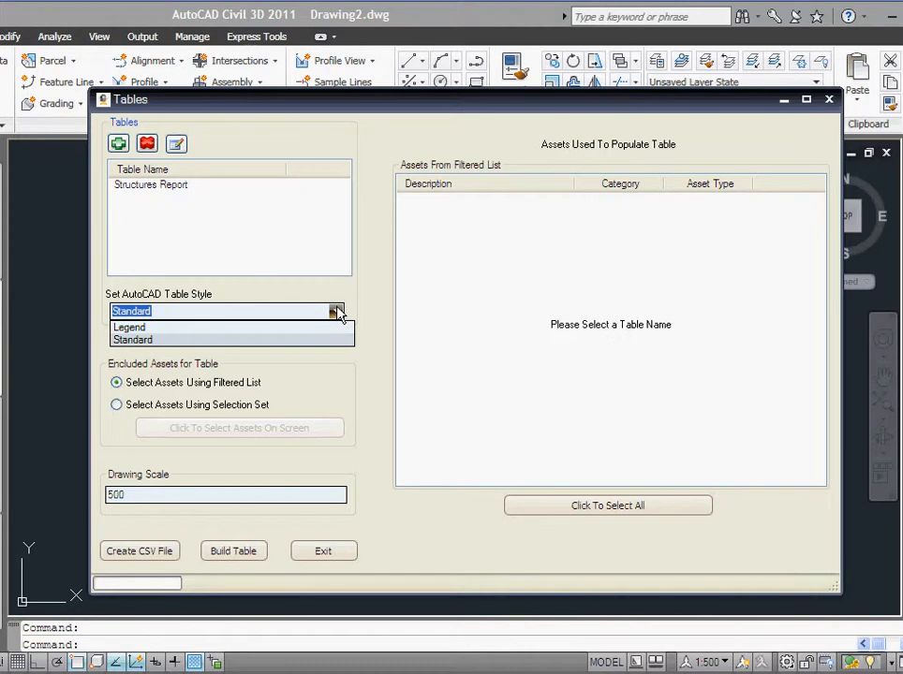
click(336, 312)
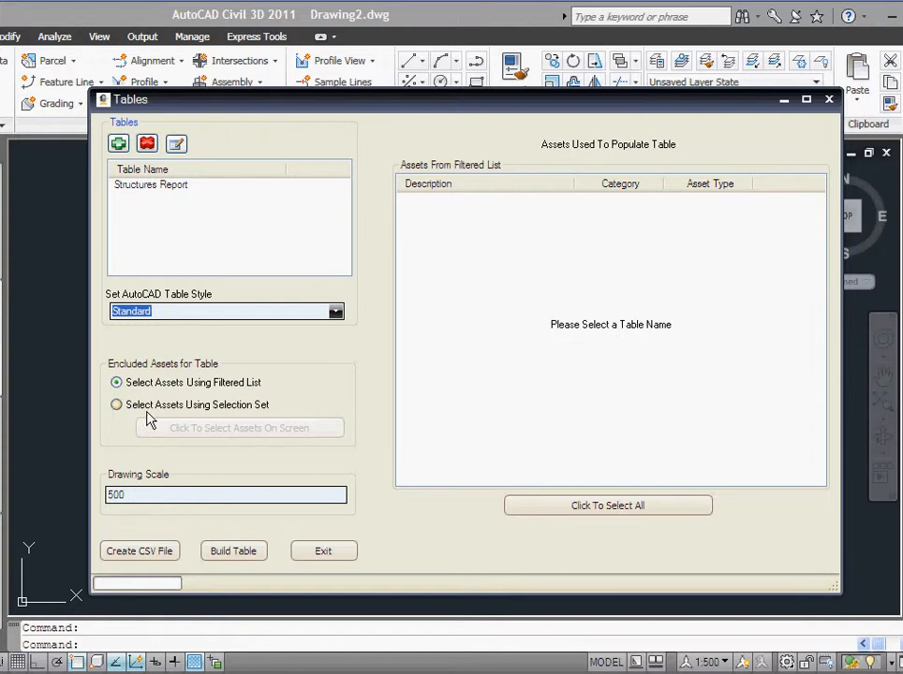
Step: Add a new table titled 'Inverts Table' using the PointFeature feature type
click(118, 145)
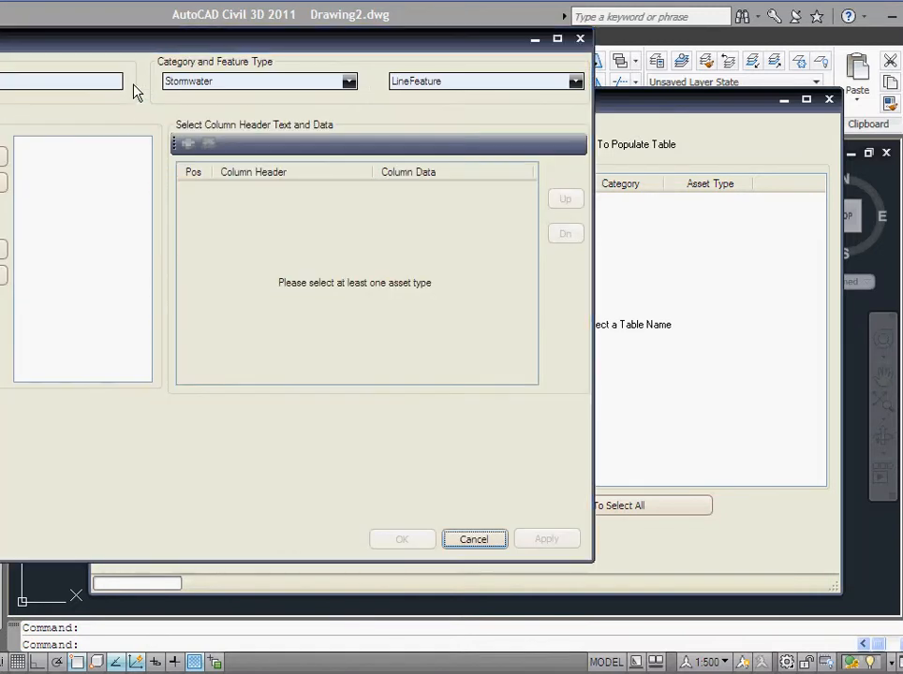
drag(148, 47, 386, 104)
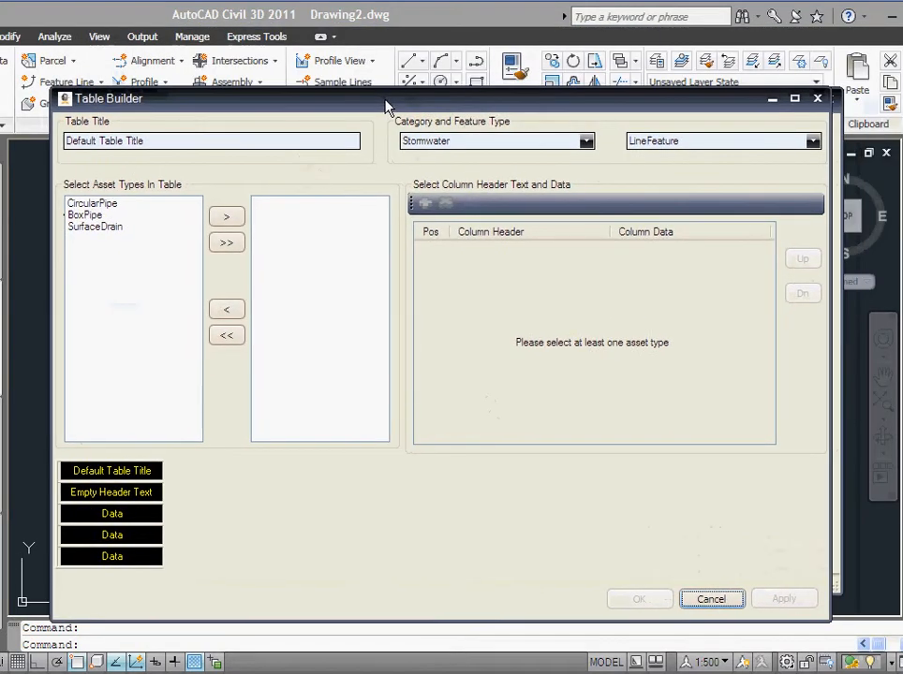
drag(153, 139, 66, 140)
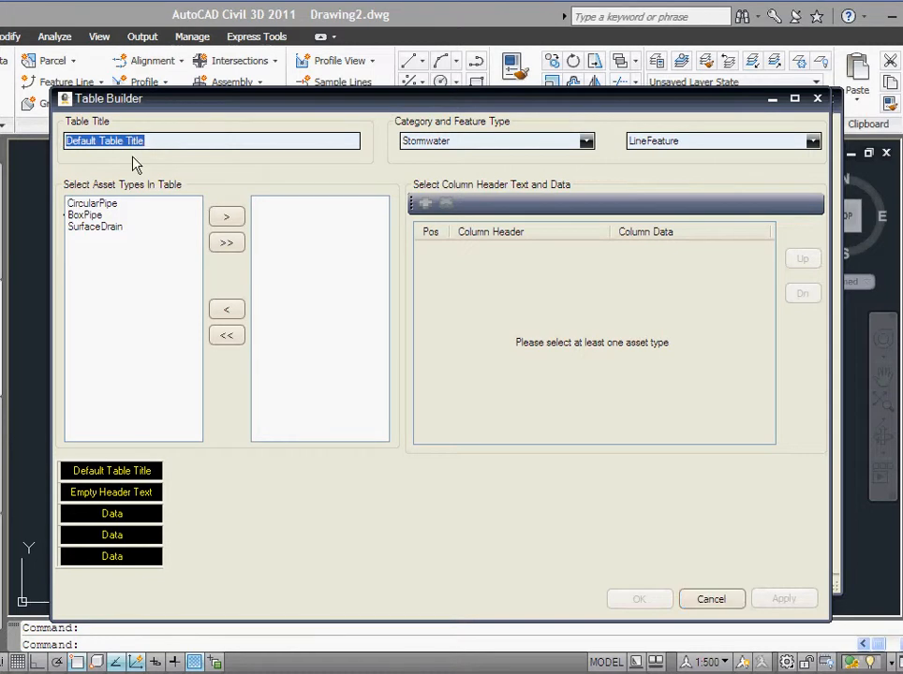
text(Inverts Table)
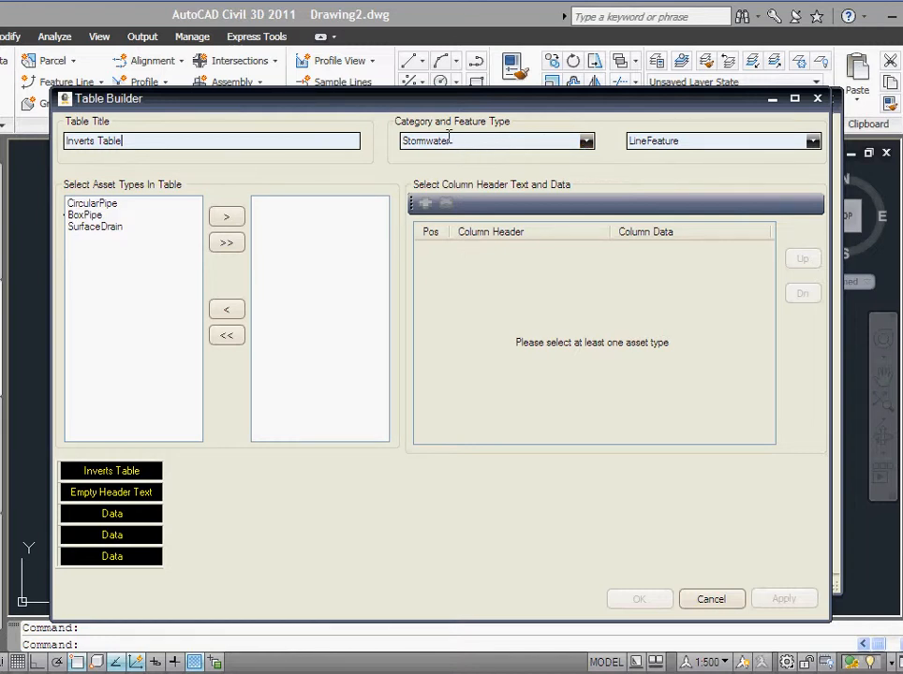
click(813, 142)
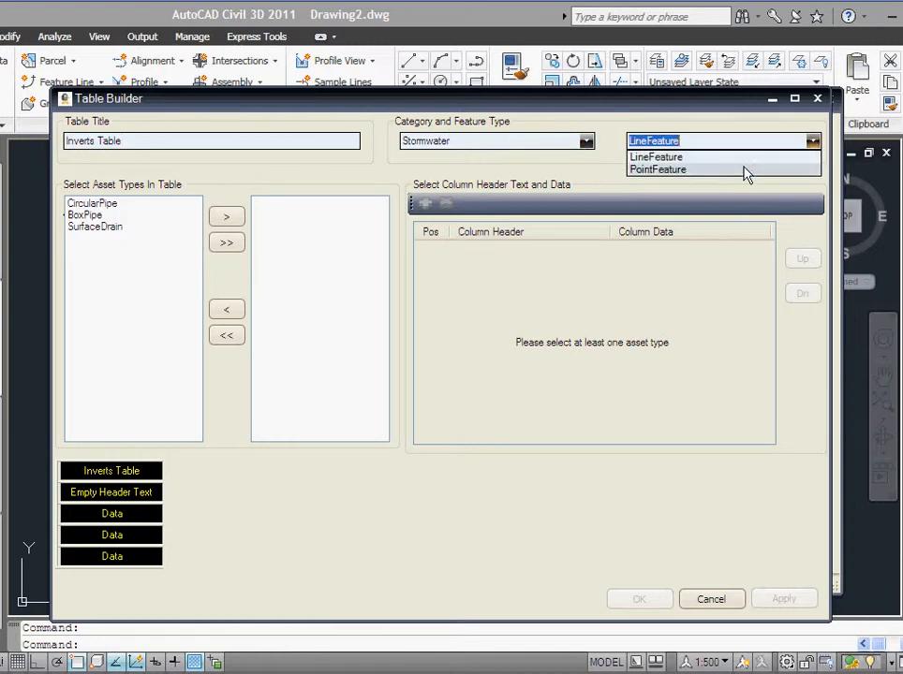
click(676, 170)
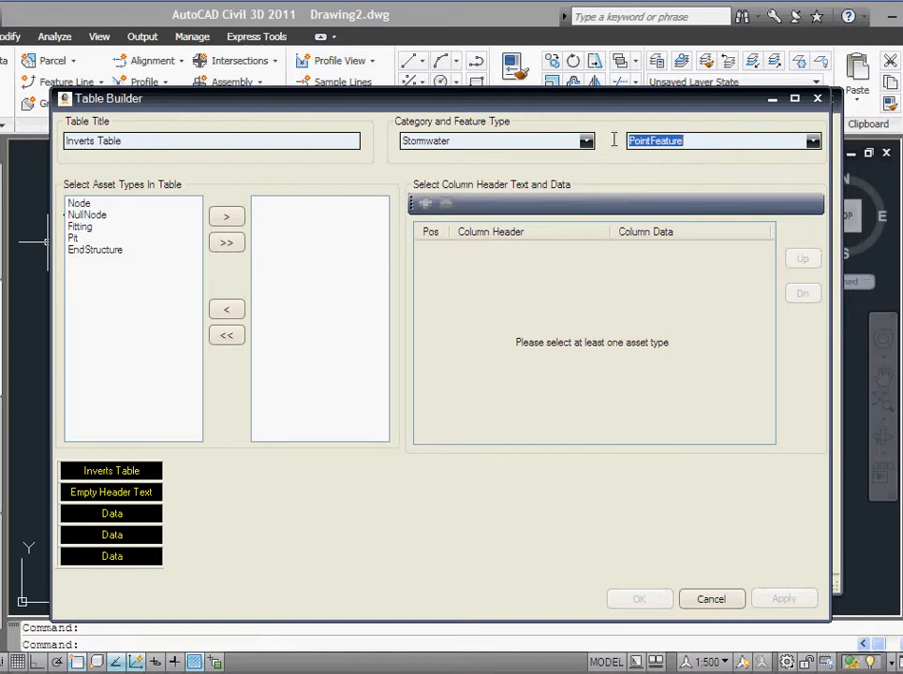
Step: Add Pit as the table's asset type and start a new column
double_click(75, 238)
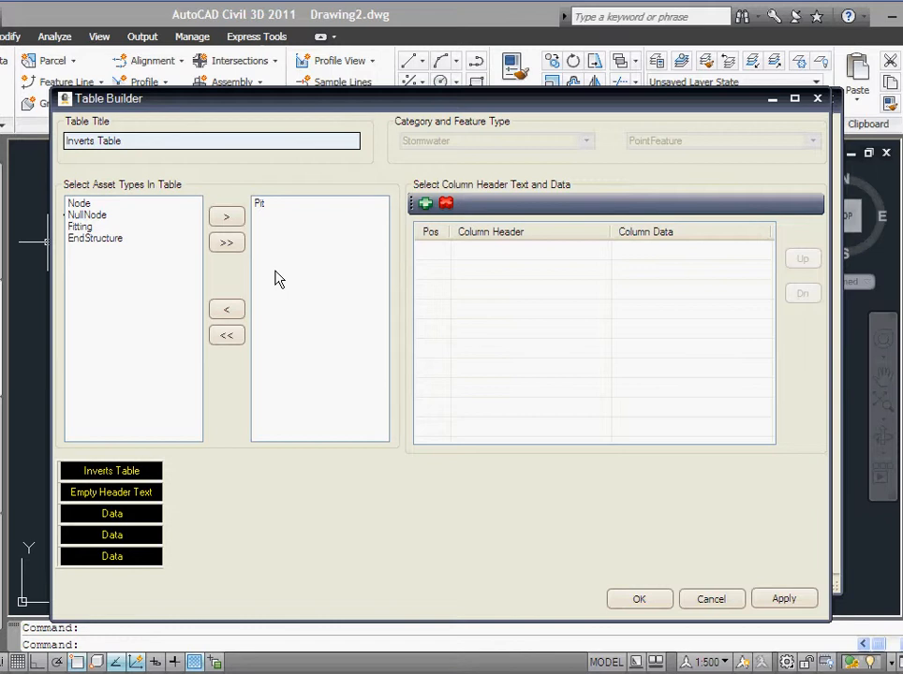
click(426, 205)
drag(381, 285, 296, 216)
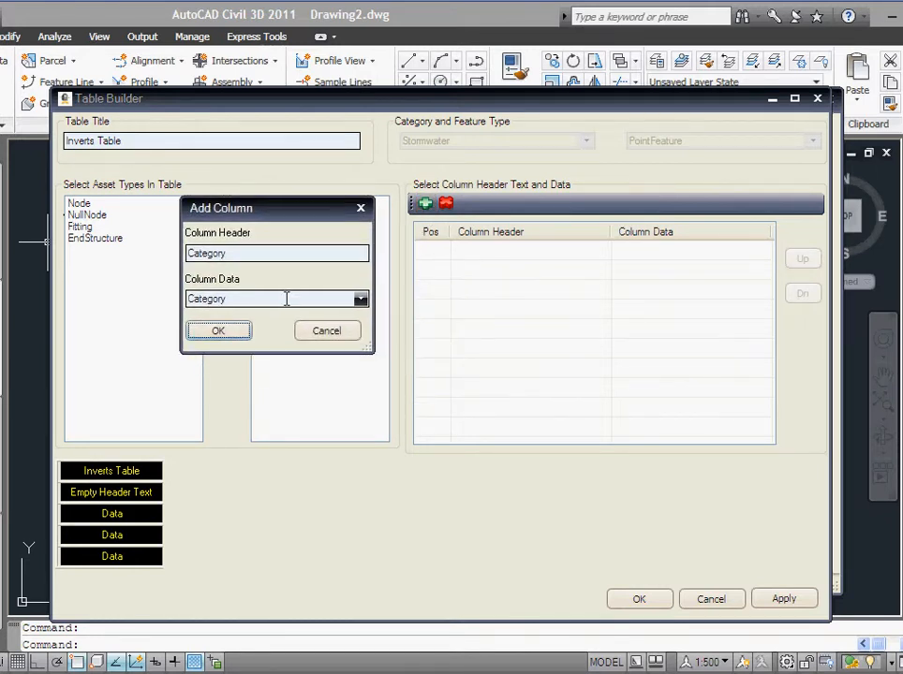
Step: Add Asset Name and Chamber Size columns to the Inverts Table
click(360, 300)
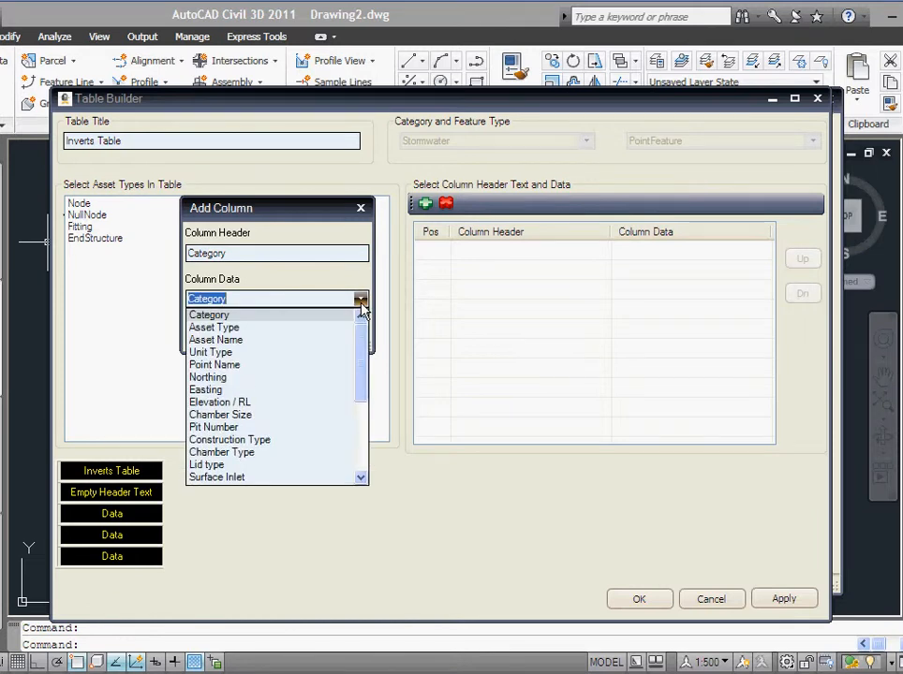
click(304, 341)
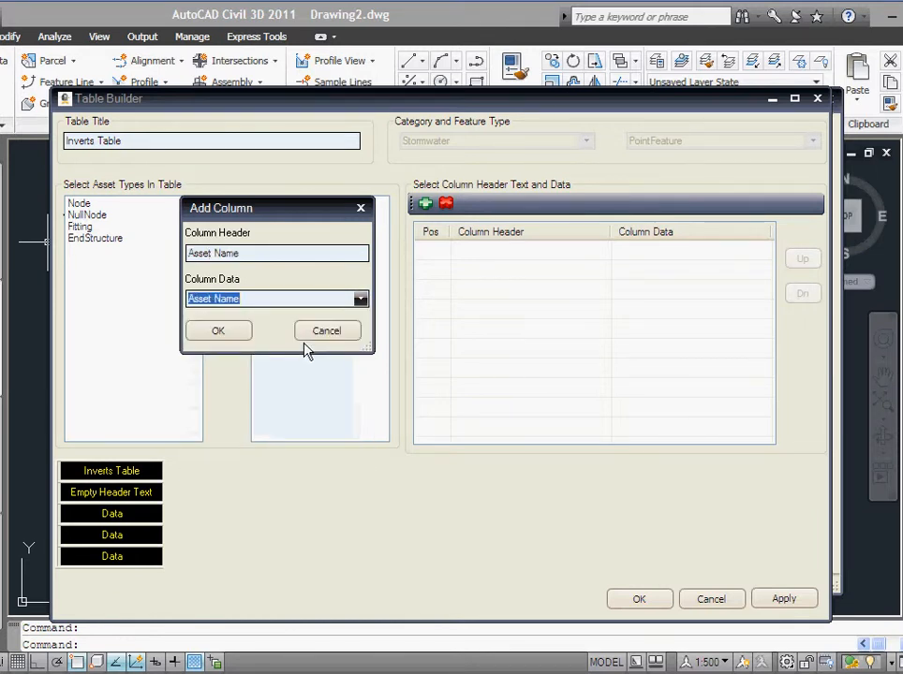
click(223, 337)
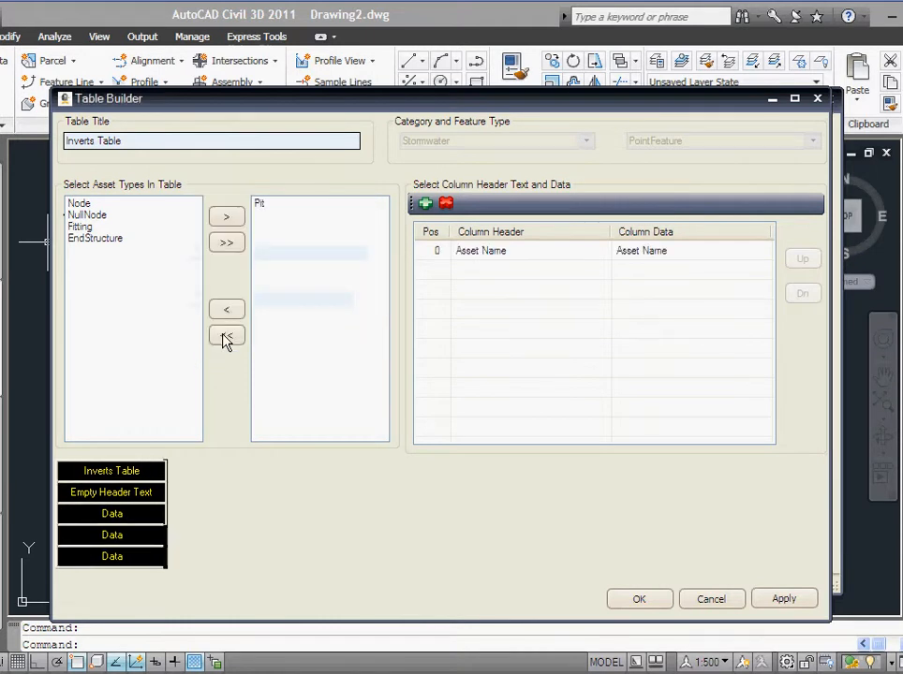
click(421, 205)
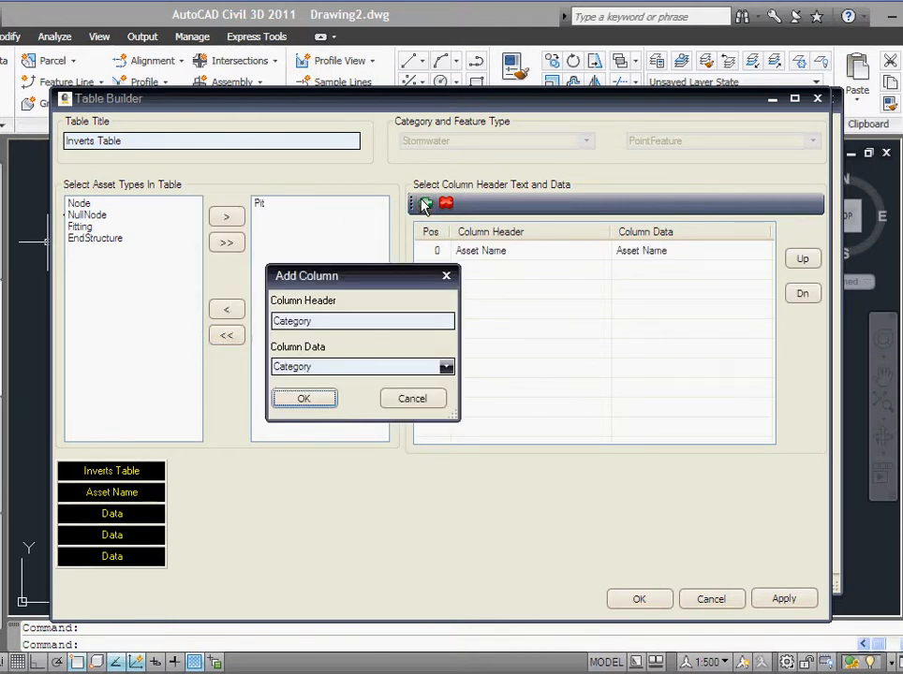
click(447, 368)
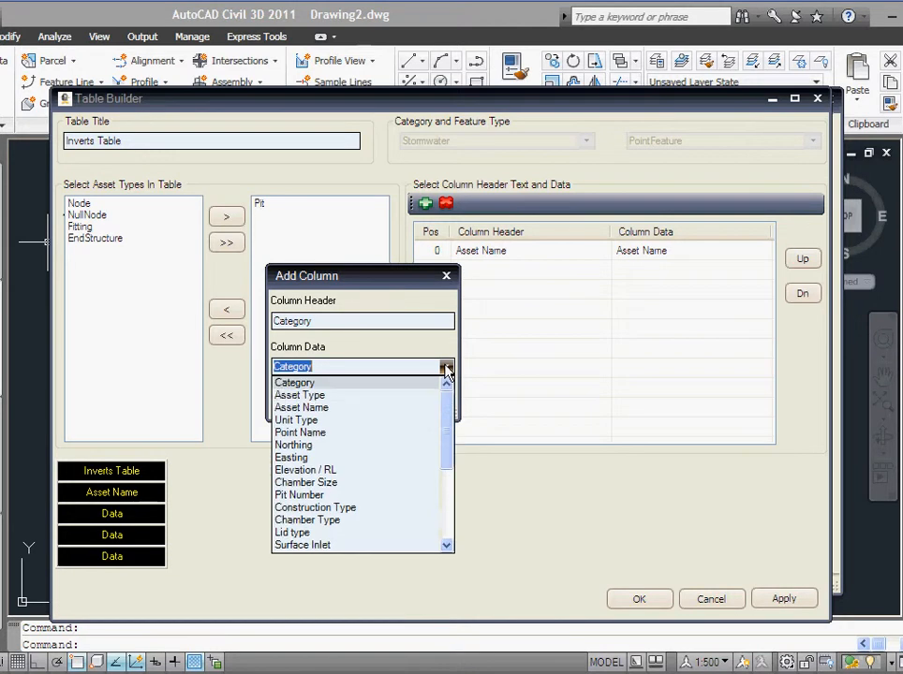
click(397, 484)
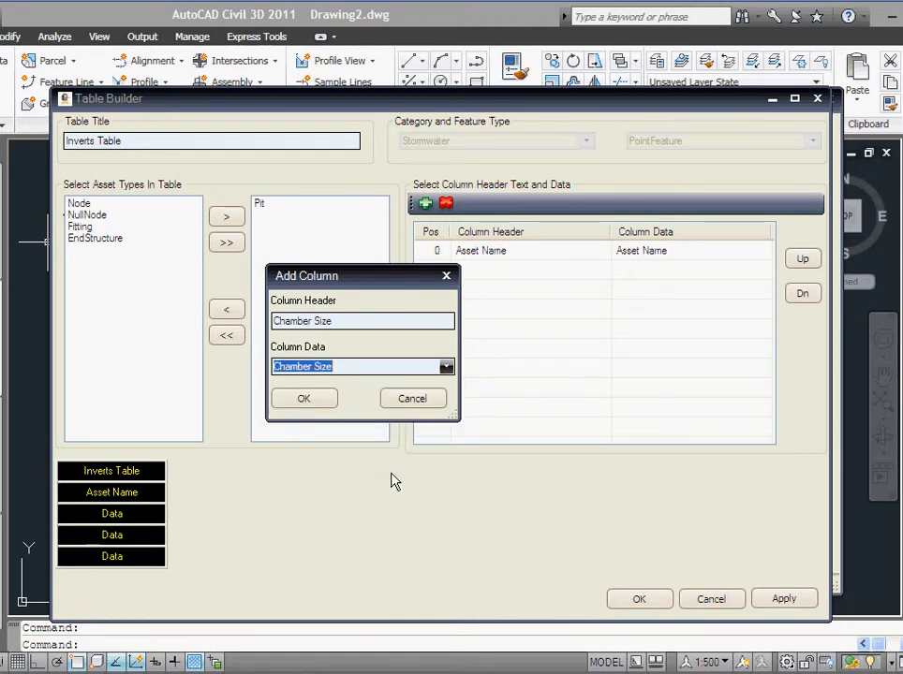
click(299, 400)
Step: Add an Invert Outs column, then set the next column's data to Invert Ins
click(427, 205)
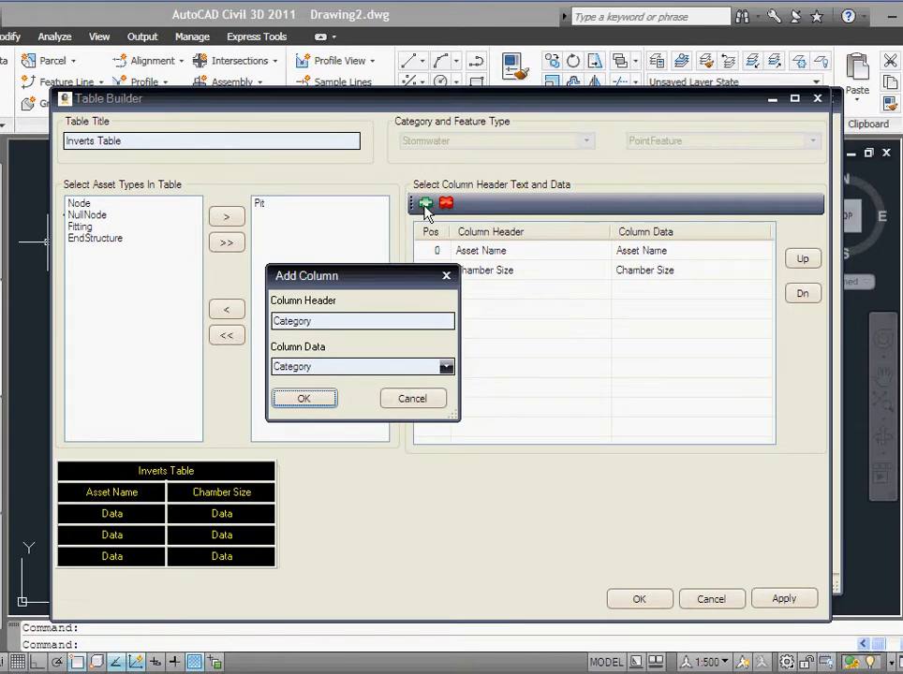
click(446, 367)
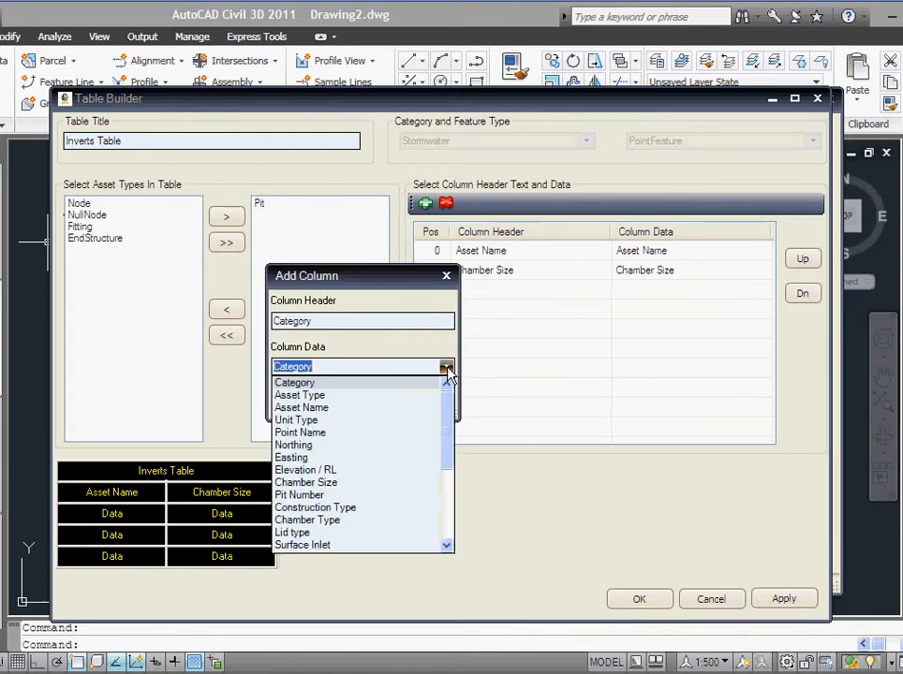
drag(448, 413, 384, 554)
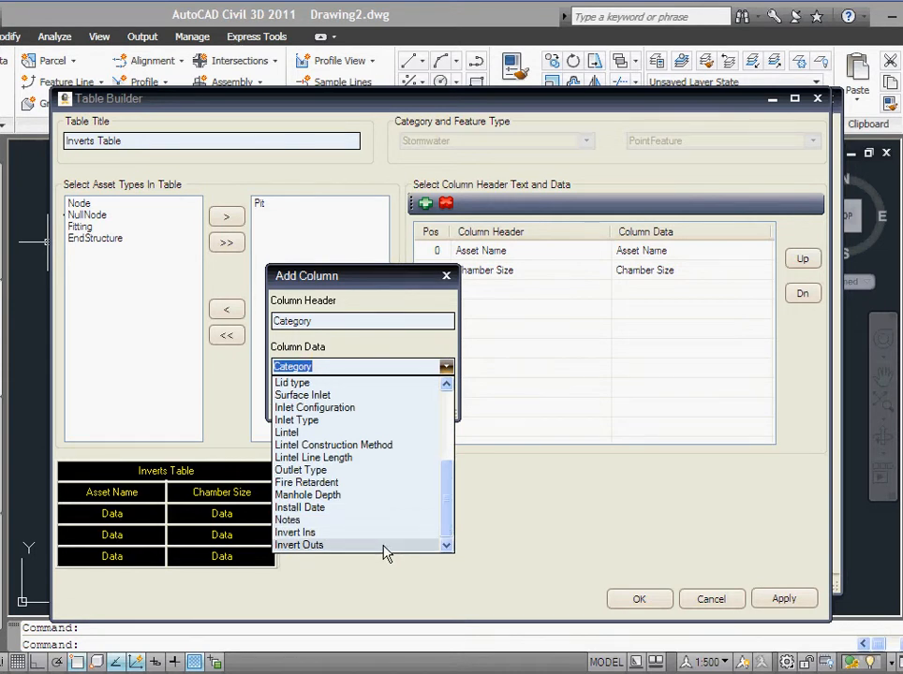
click(384, 547)
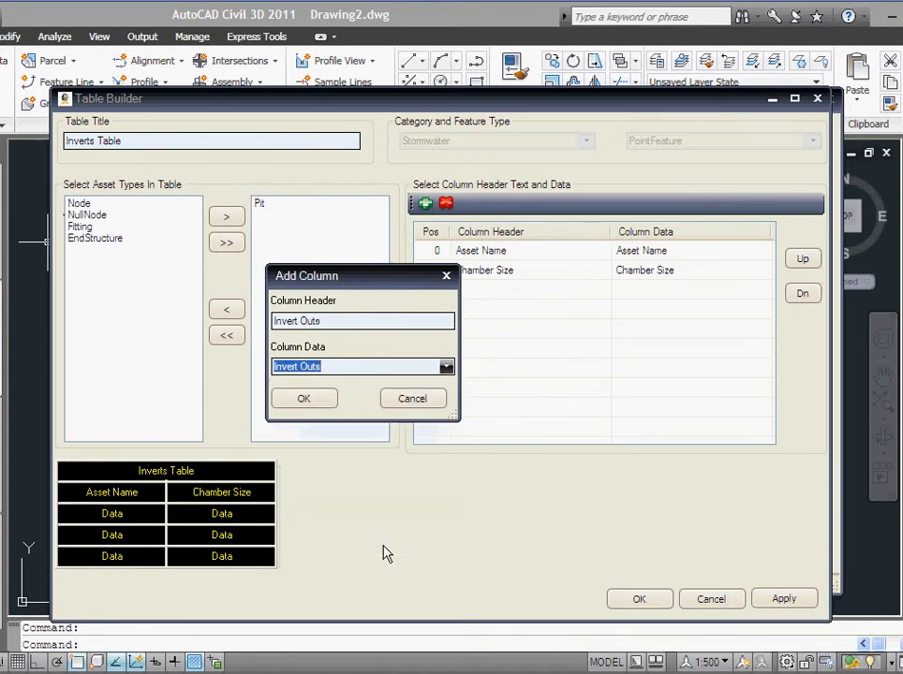
click(294, 400)
click(423, 204)
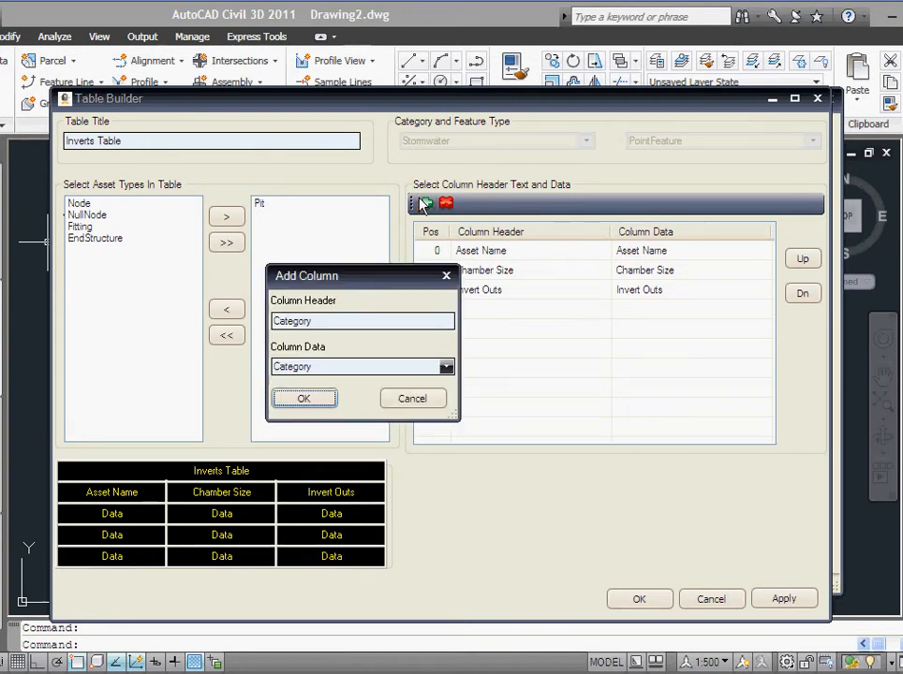
click(447, 368)
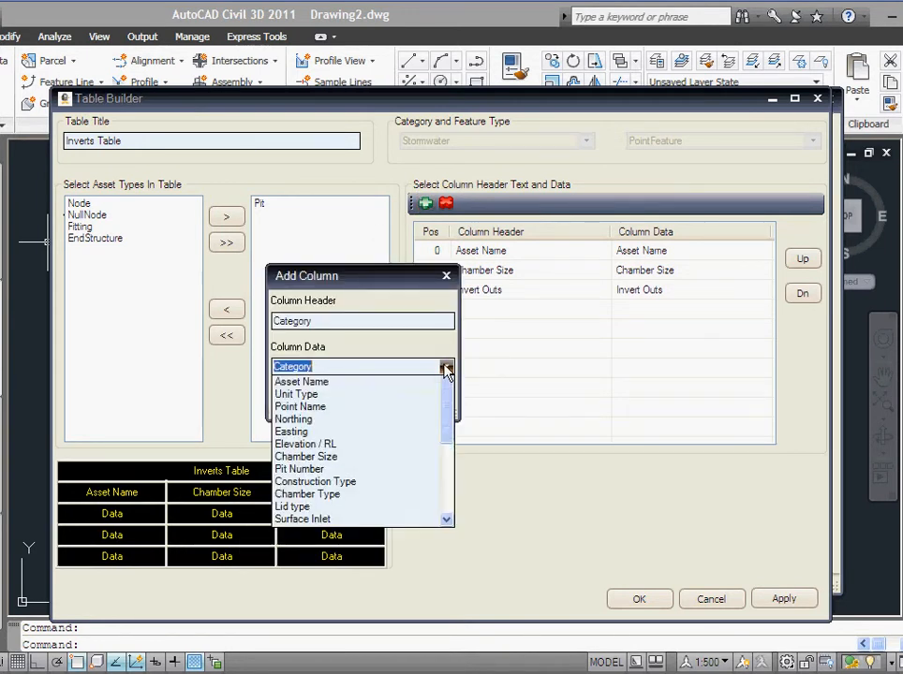
drag(445, 408, 454, 528)
click(356, 534)
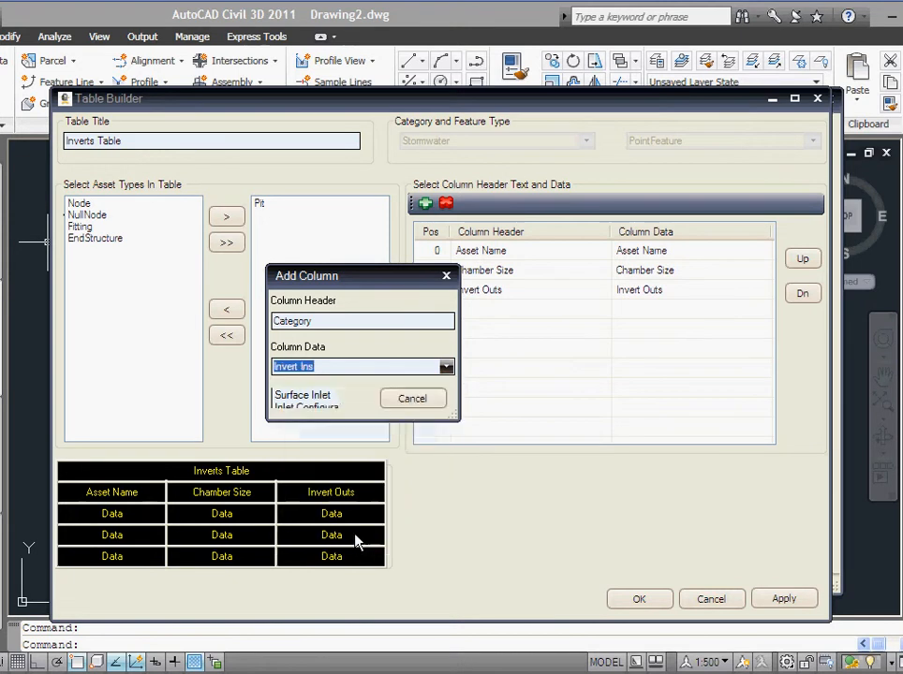
Step: Confirm the Invert Ins column and save the four-column Inverts Table definition
click(305, 398)
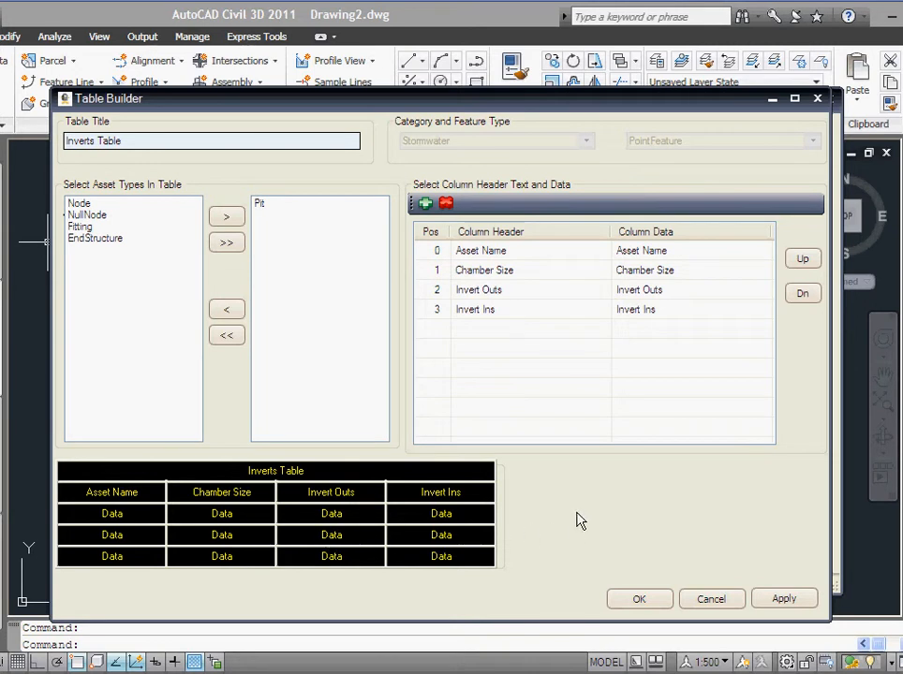
click(639, 602)
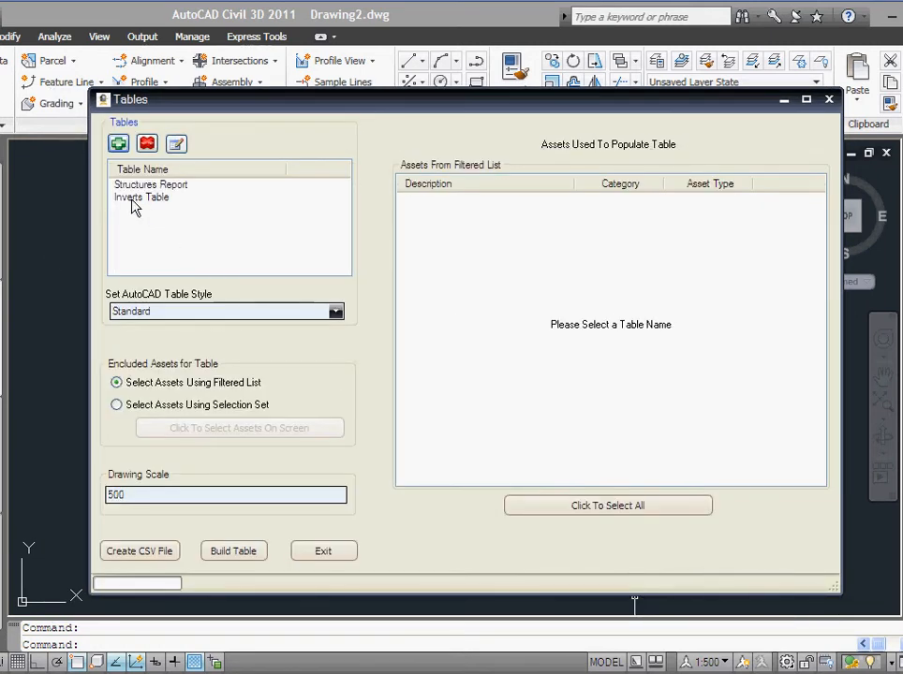
Step: Select all seven pits for the Inverts Table and build it
click(134, 201)
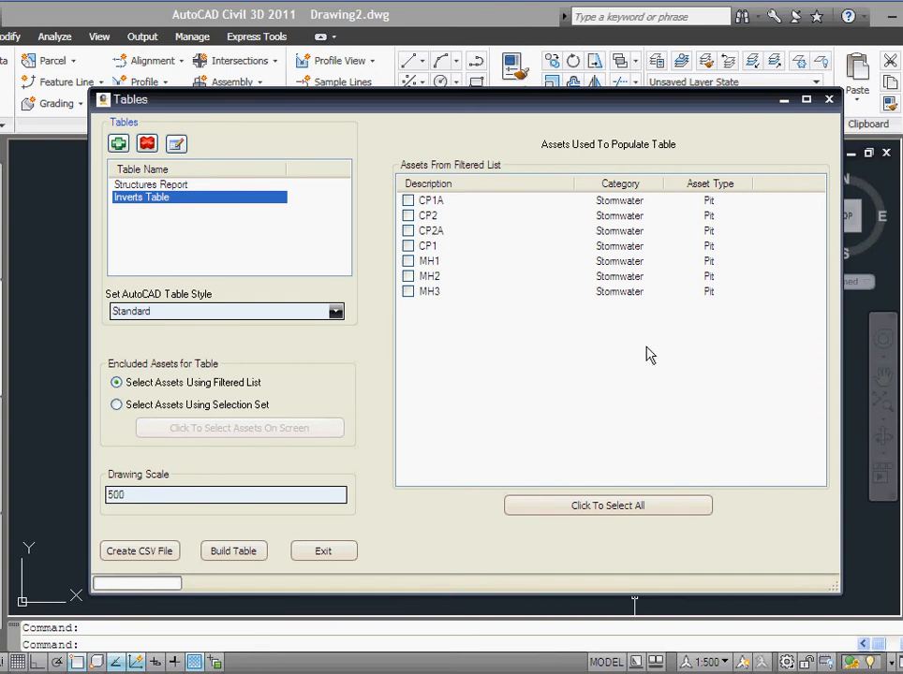
click(600, 509)
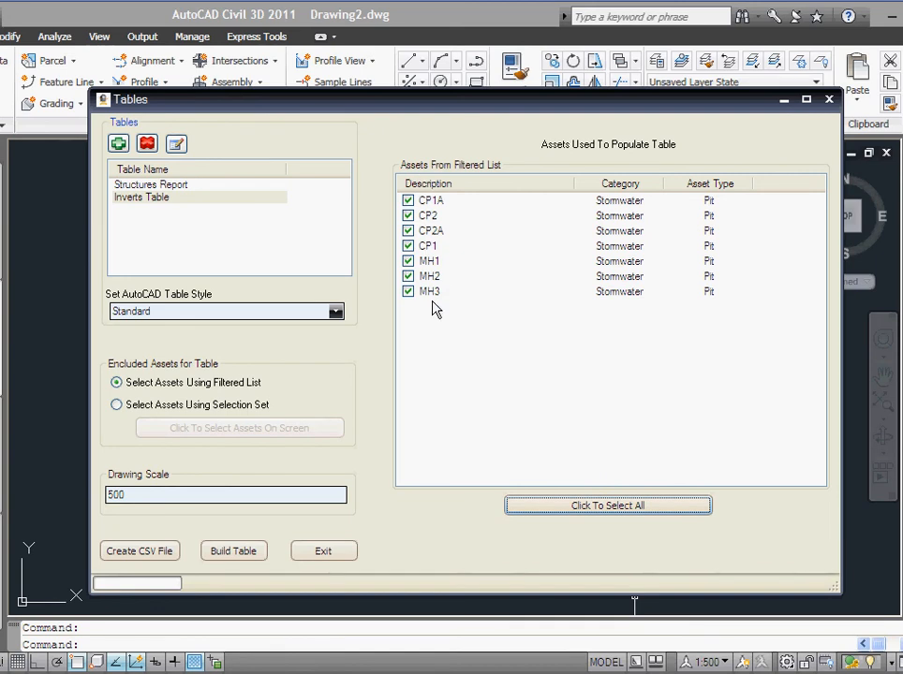
click(235, 551)
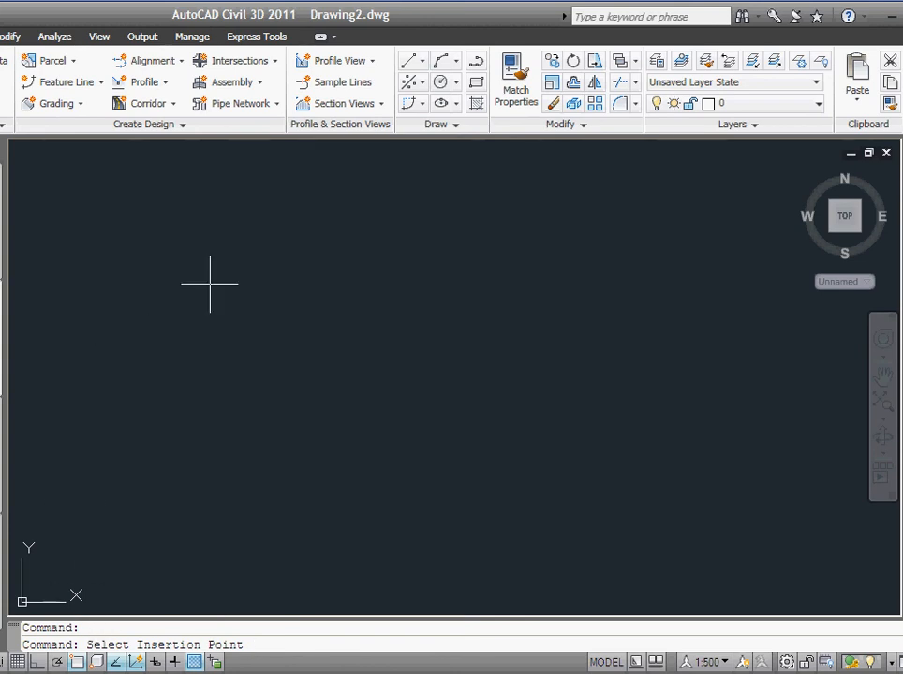
Step: Place the Inverts Table in the drawing and close the Tables window
click(255, 240)
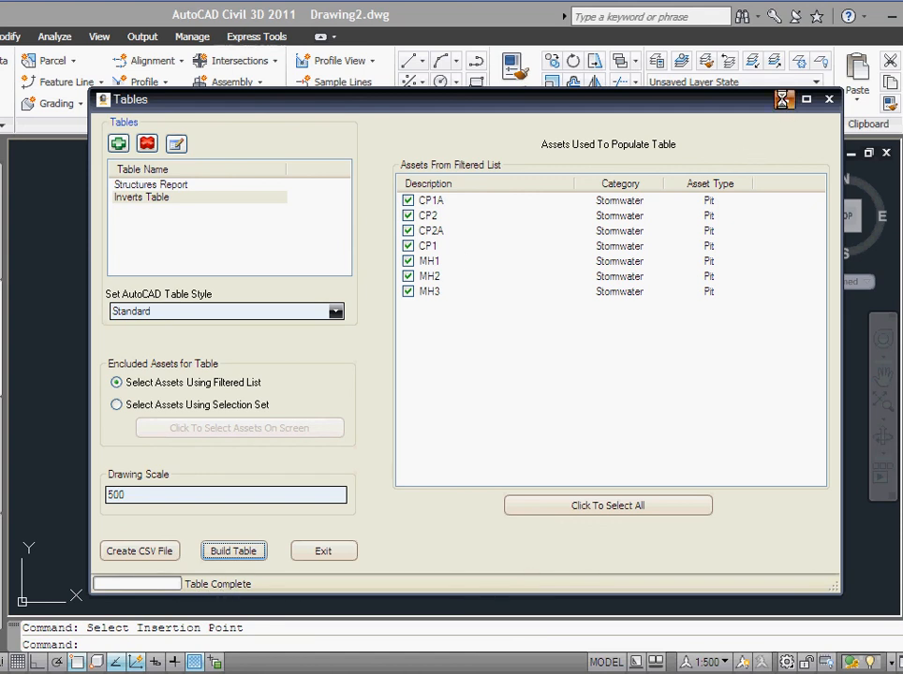
click(829, 99)
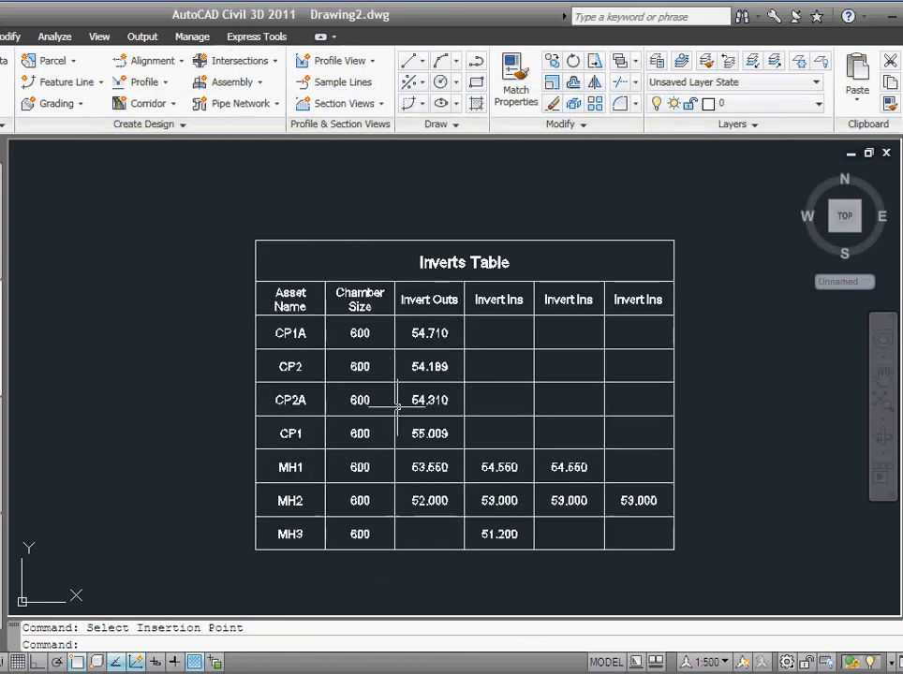